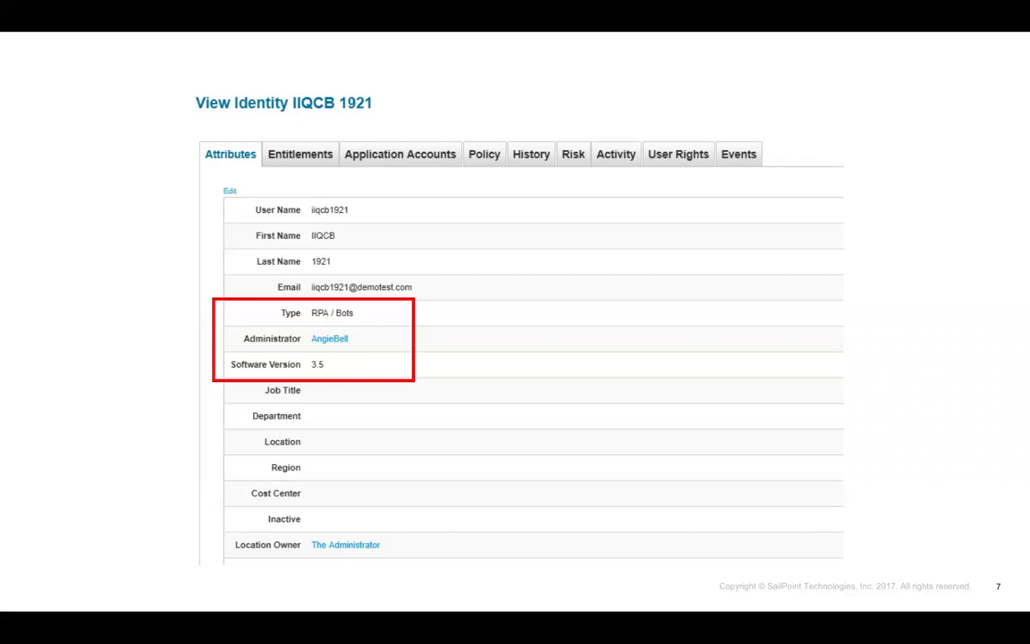
pyautogui.press('Right')
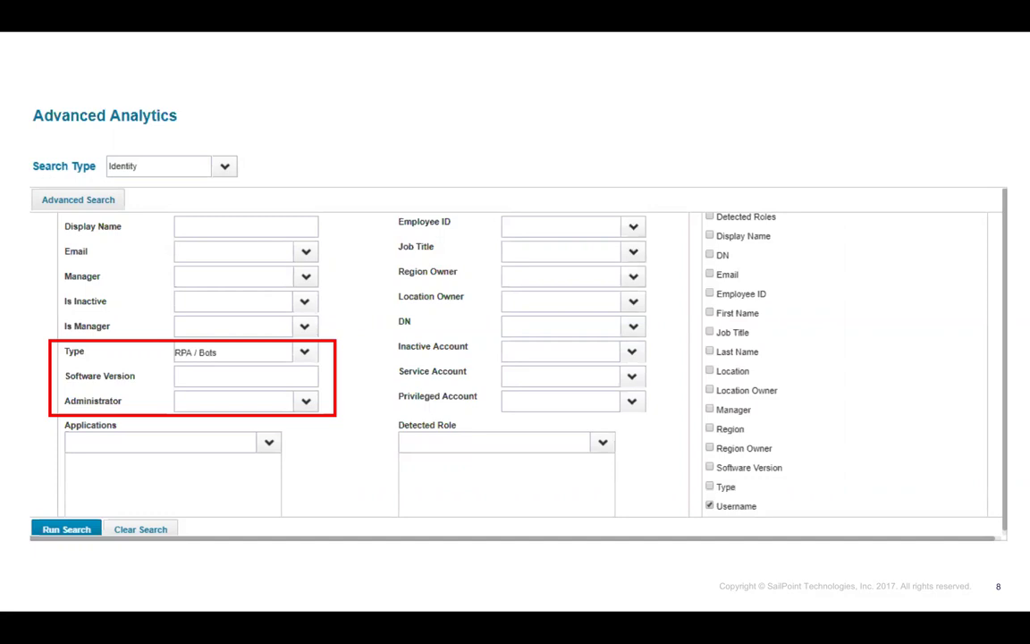
pyautogui.press('Right')
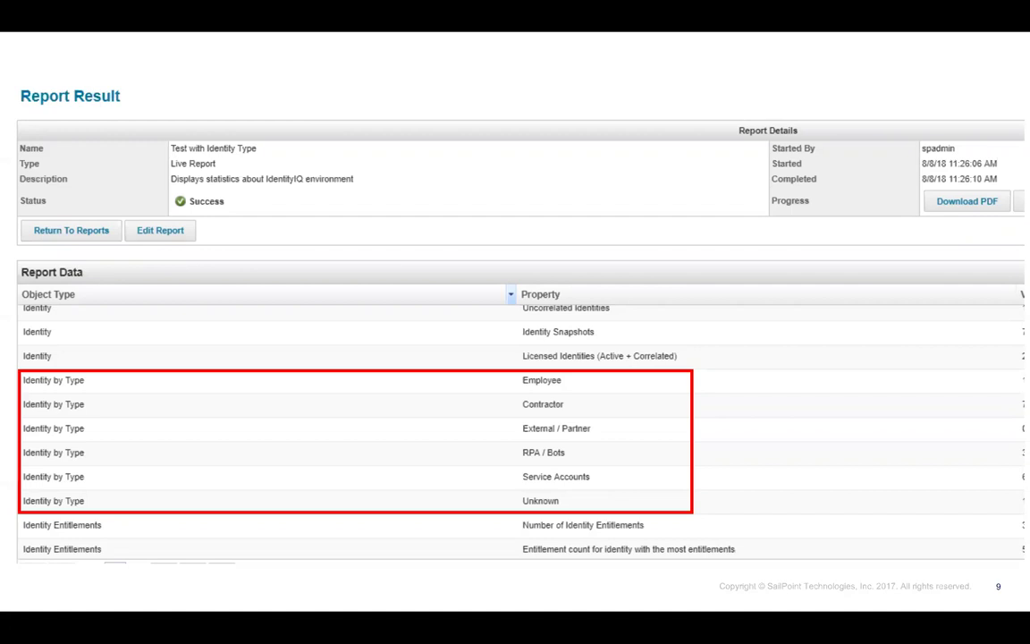
# Switch from the slideshow to the Microsoft Remote Desktop session running SailPoint IdentityIQ.
pyautogui.press('super+Tab')
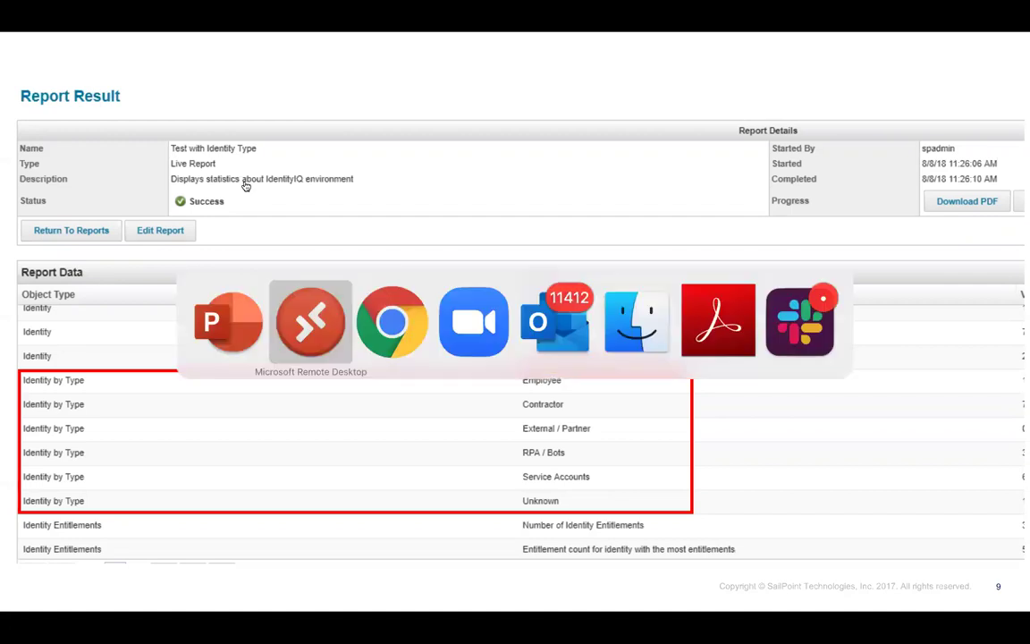
pyautogui.press('super+Tab')
pyautogui.press('super+Tab')
pyautogui.press('super+Tab')
pyautogui.press('super+Tab')
pyautogui.press('super+Tab')
pyautogui.press('super+Tab')
pyautogui.press('super+Tab')
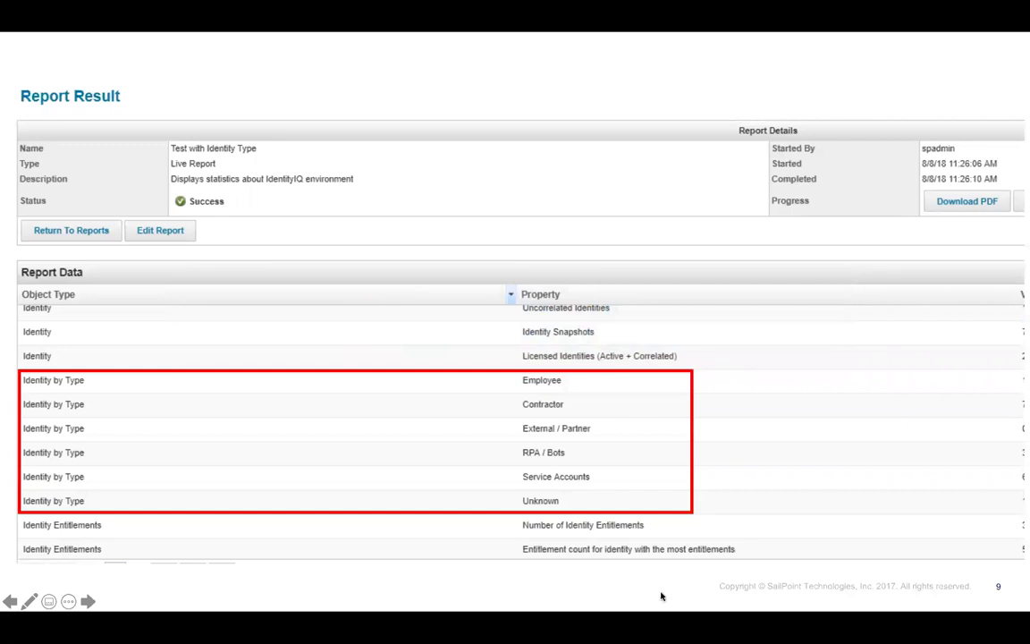
pyautogui.press('super+Tab')
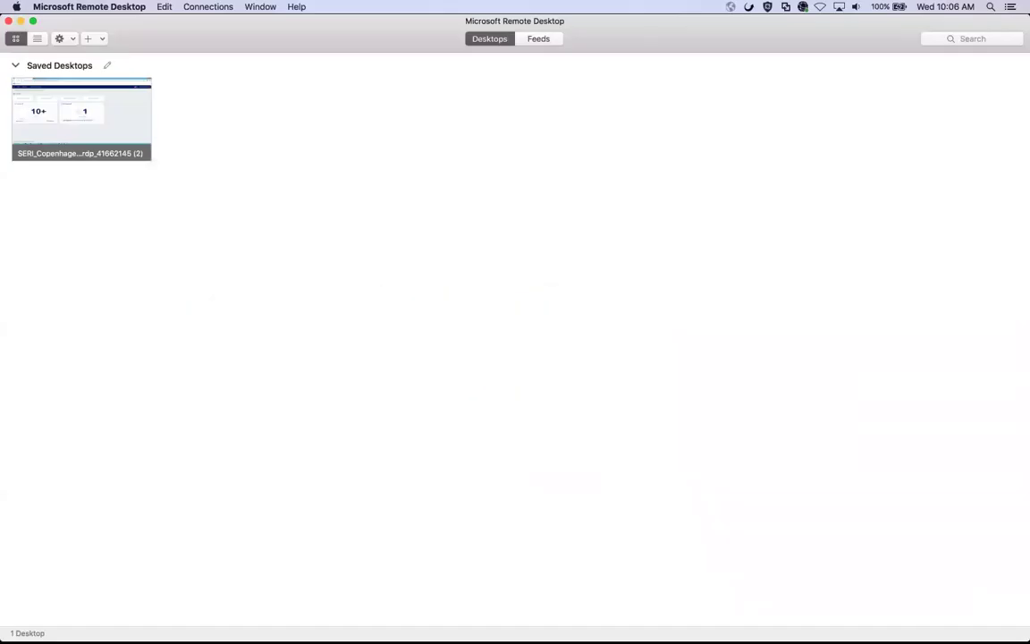
pyautogui.click(777, 626)
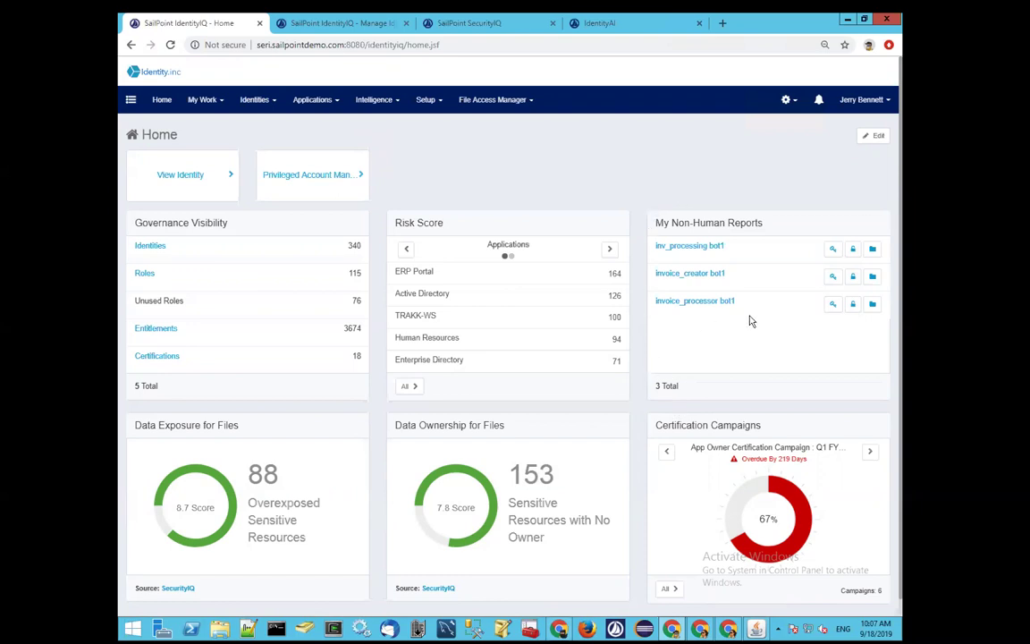
# Examine the attributes and access of invoice_processor bot1 from My Non-Human Reports, and return to the home page.
pyautogui.click(700, 305)
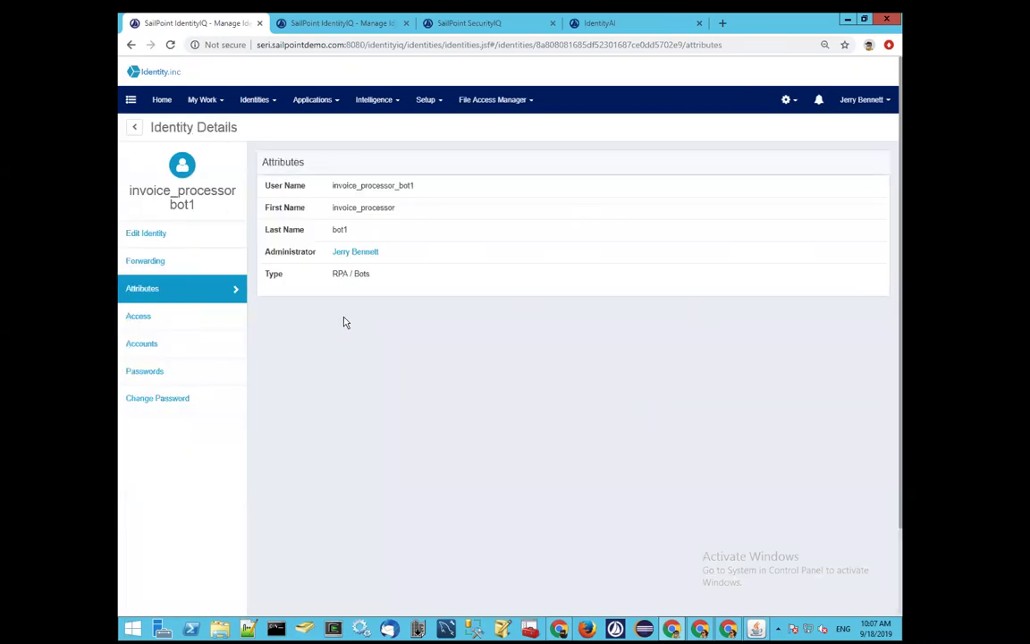
pyautogui.click(141, 319)
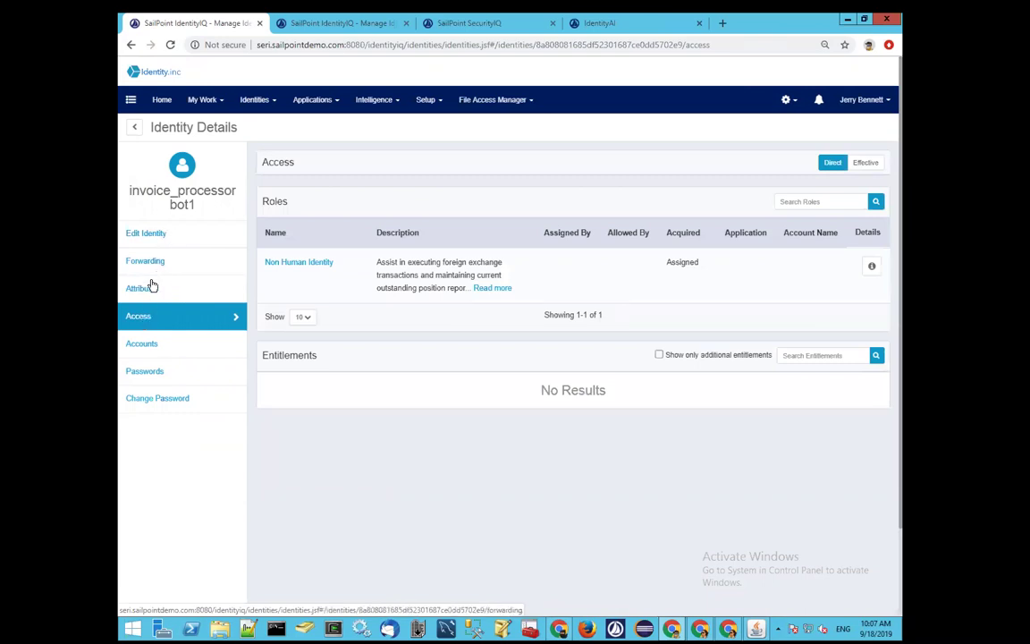
pyautogui.click(162, 100)
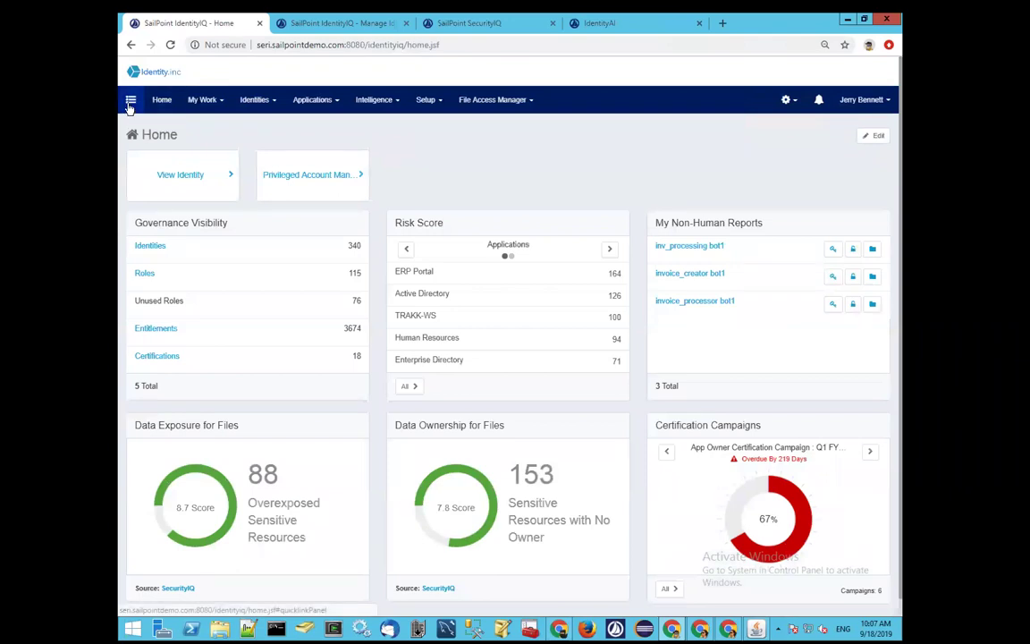
# Open the Create Identity form, examine the available identity types, and leave the form without submitting it.
pyautogui.click(130, 102)
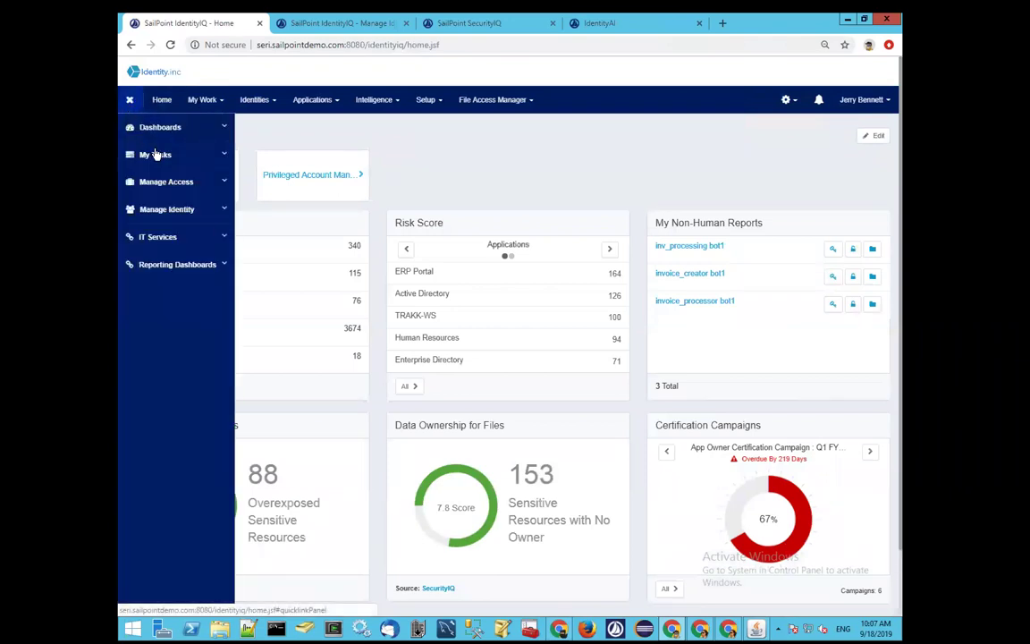
pyautogui.click(186, 211)
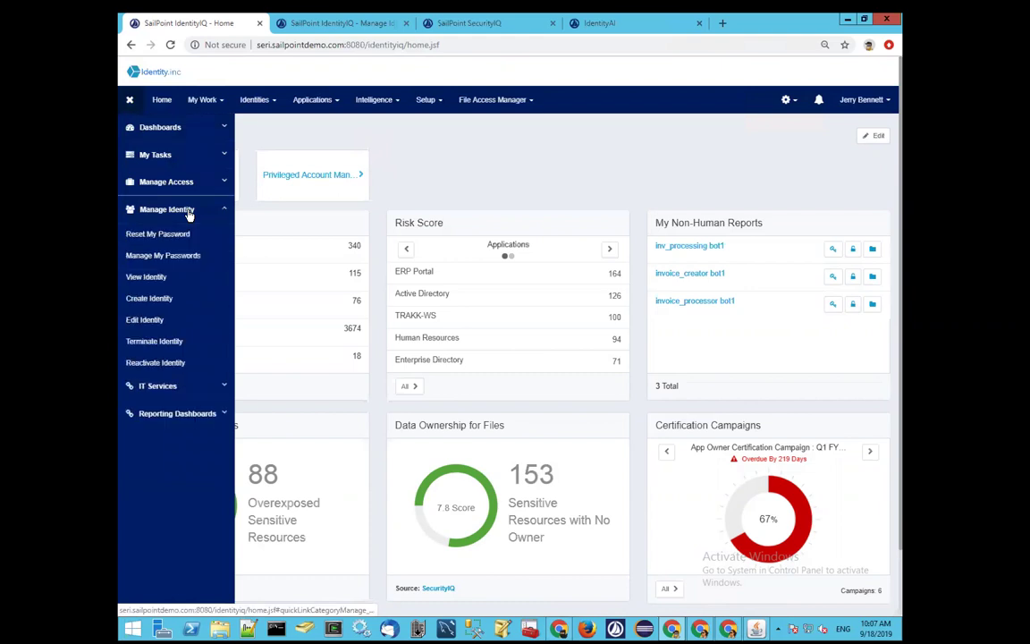
pyautogui.click(170, 300)
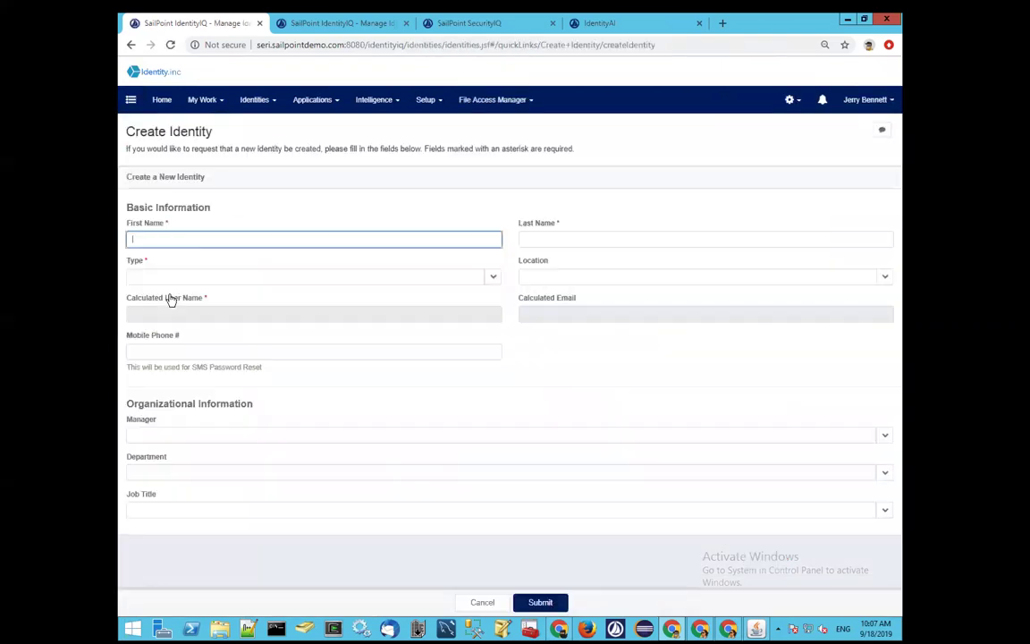
pyautogui.click(491, 279)
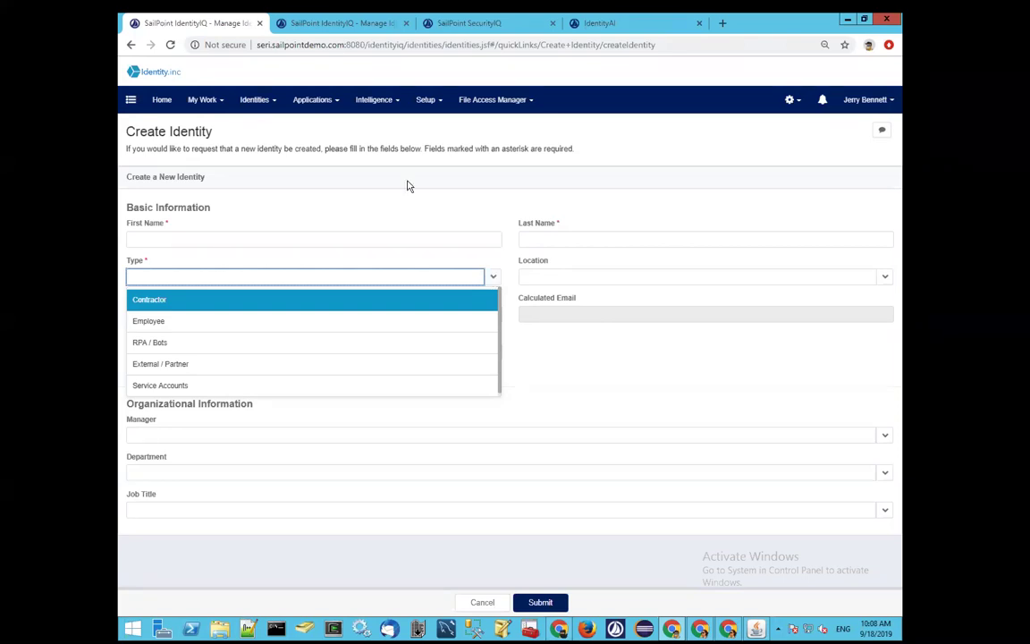
pyautogui.click(161, 100)
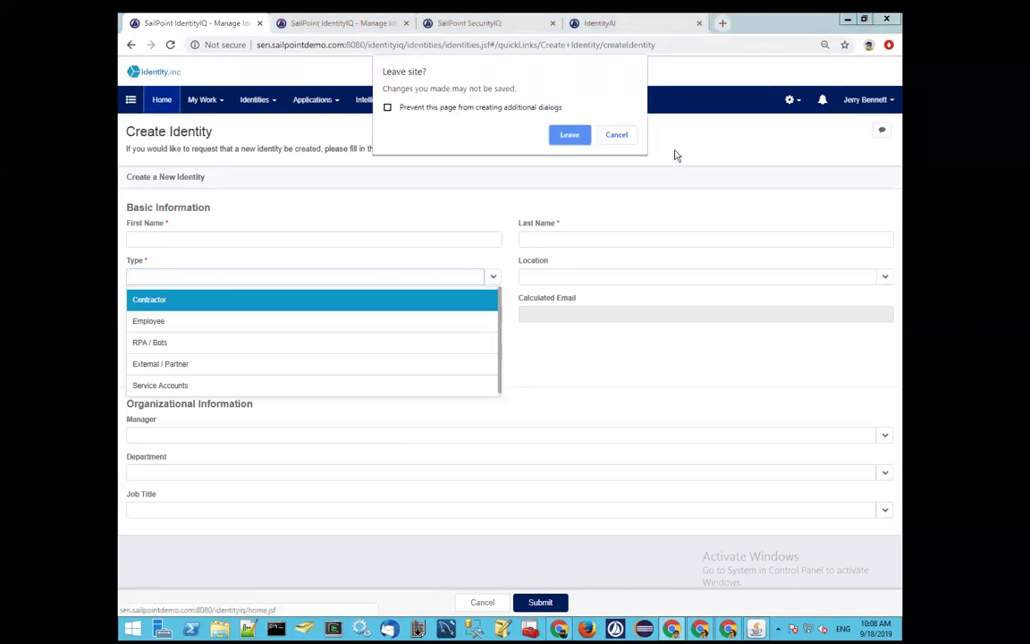
pyautogui.click(570, 136)
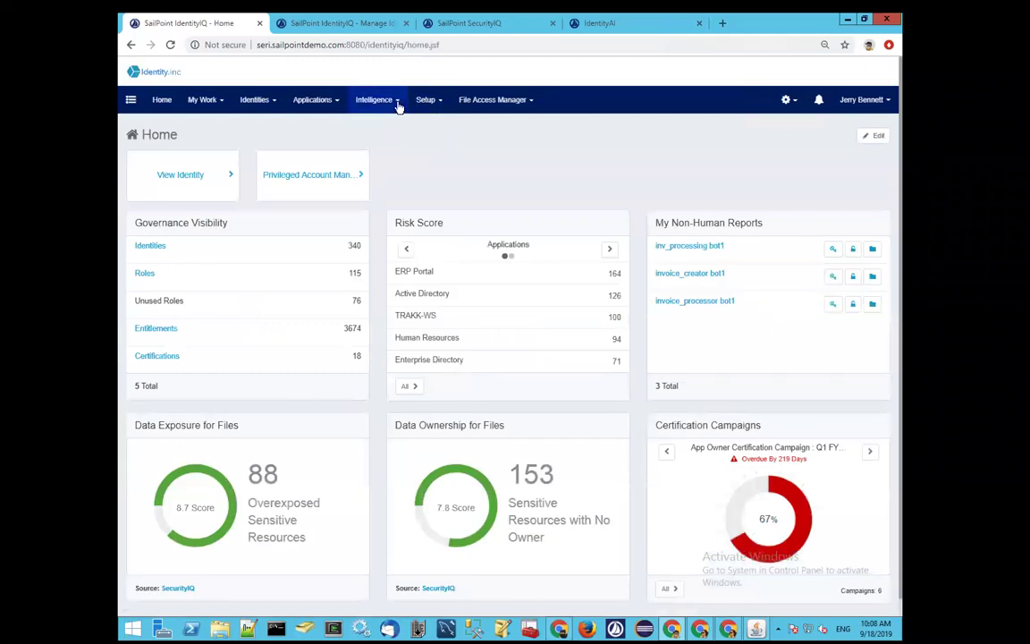
# Open Advanced Analytics and examine the bot identities in the search results.
pyautogui.click(391, 102)
pyautogui.click(394, 131)
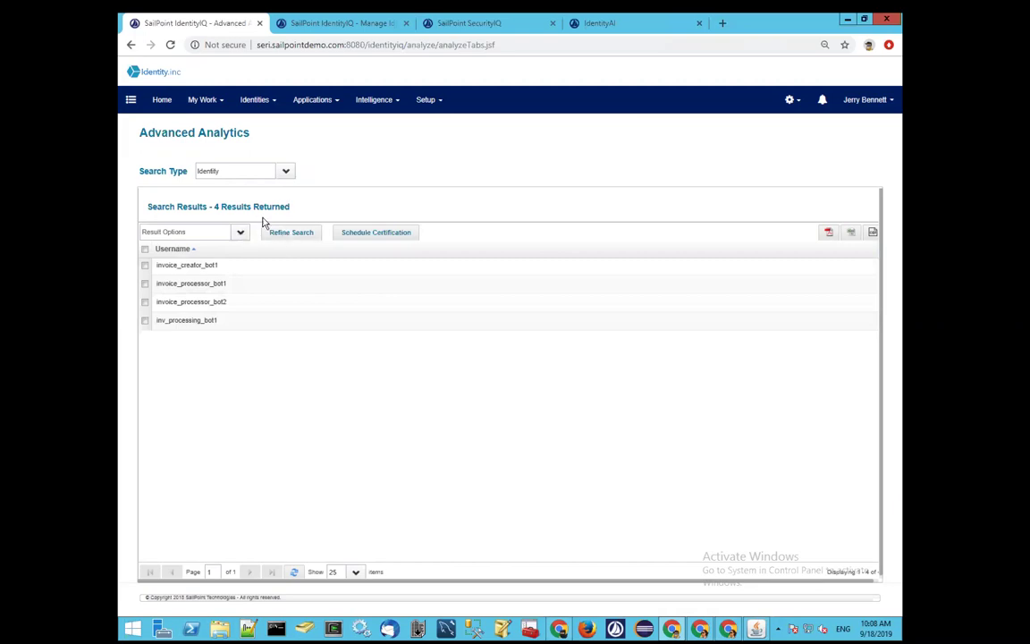
pyautogui.scroll(-1, 340, 220)
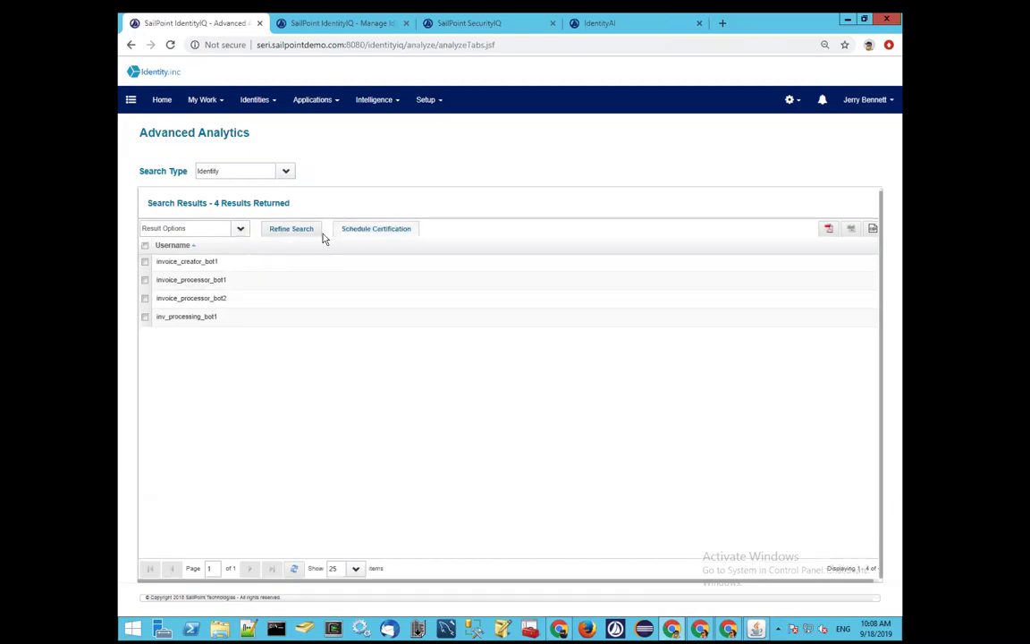
# Look through the available analytics search types and finish with Identity selected.
pyautogui.click(286, 173)
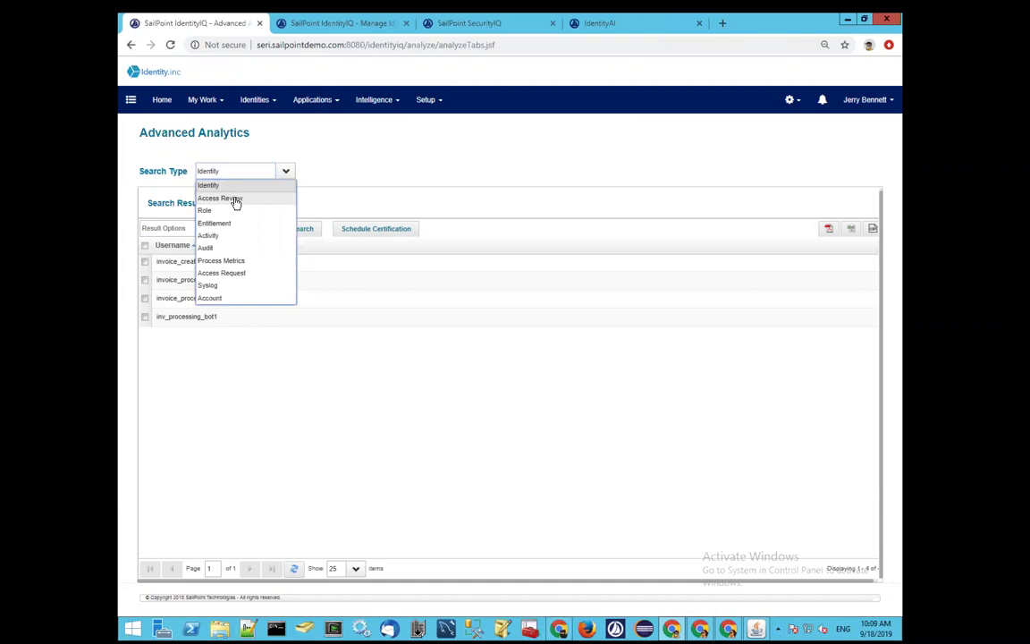
pyautogui.click(232, 198)
pyautogui.click(282, 172)
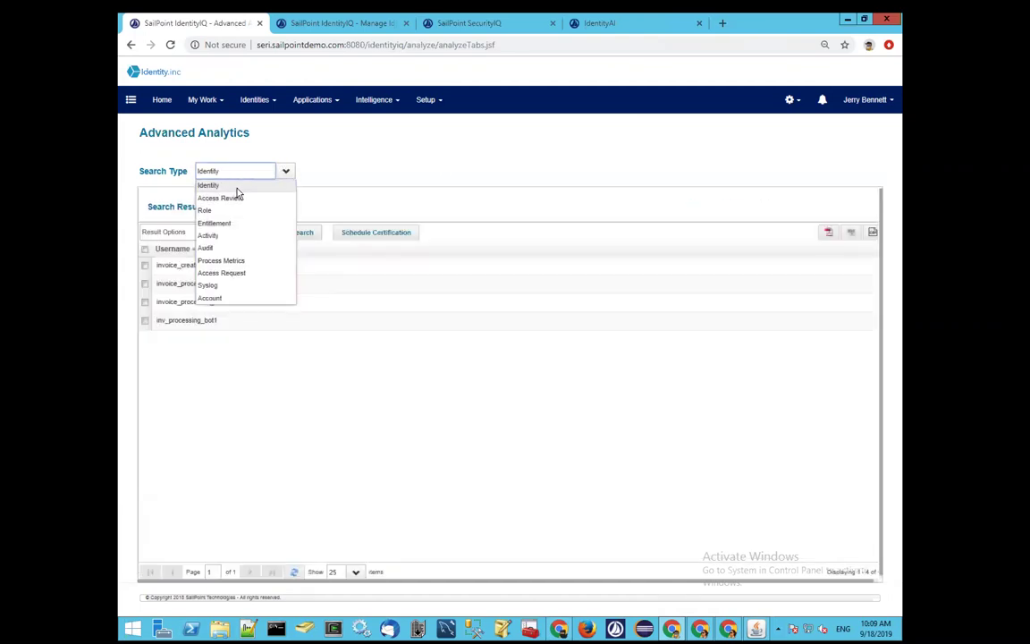
pyautogui.click(237, 188)
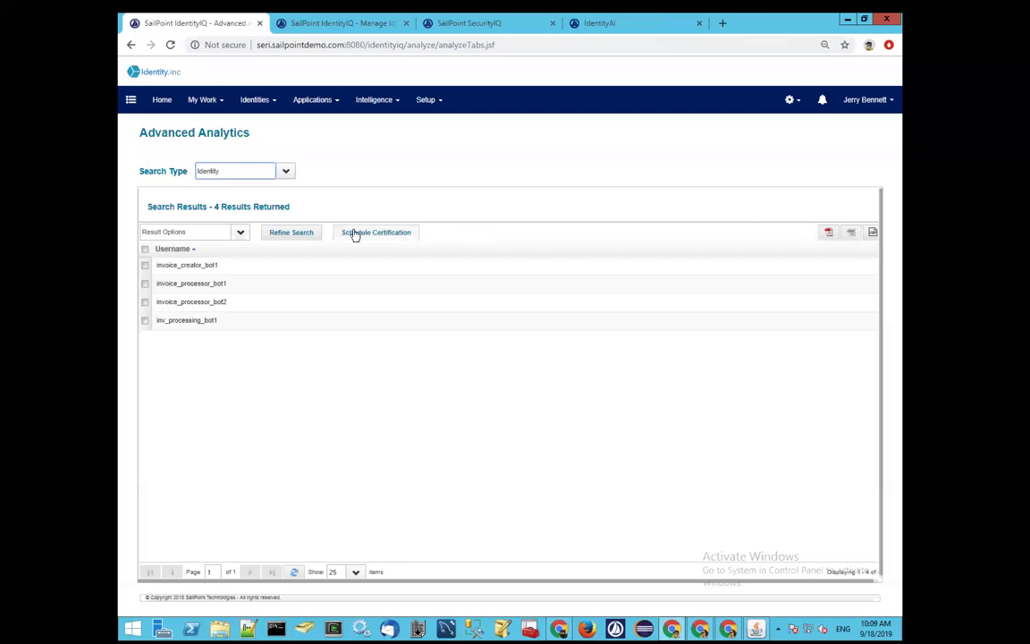
# Refine the identity search, review its attribute criteria and display fields, and rerun it with Type RPA / Bots.
pyautogui.click(283, 236)
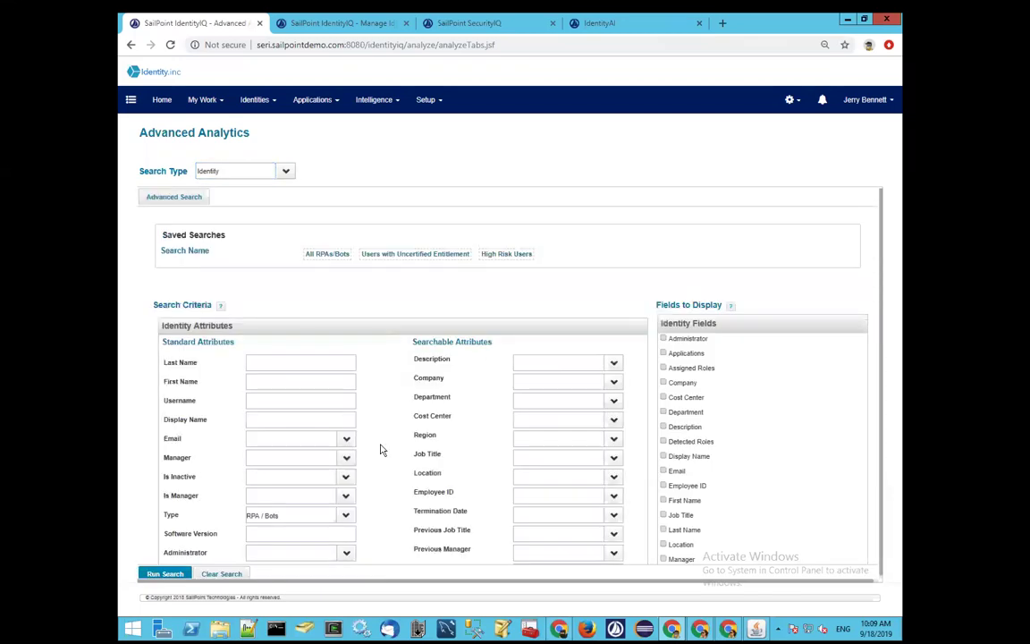
pyautogui.scroll(-3, 380, 450)
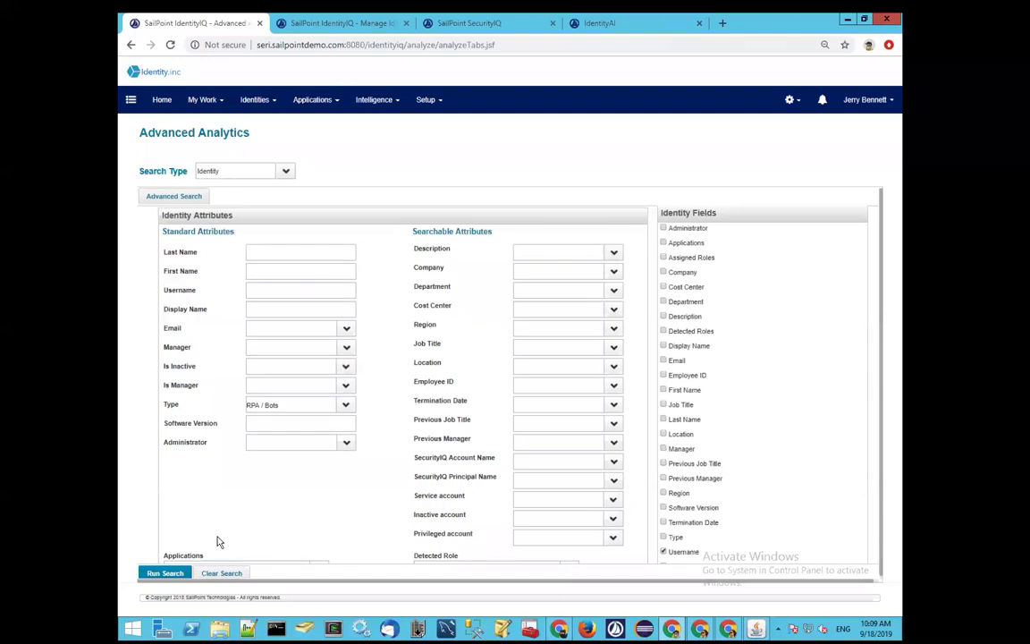
pyautogui.click(159, 572)
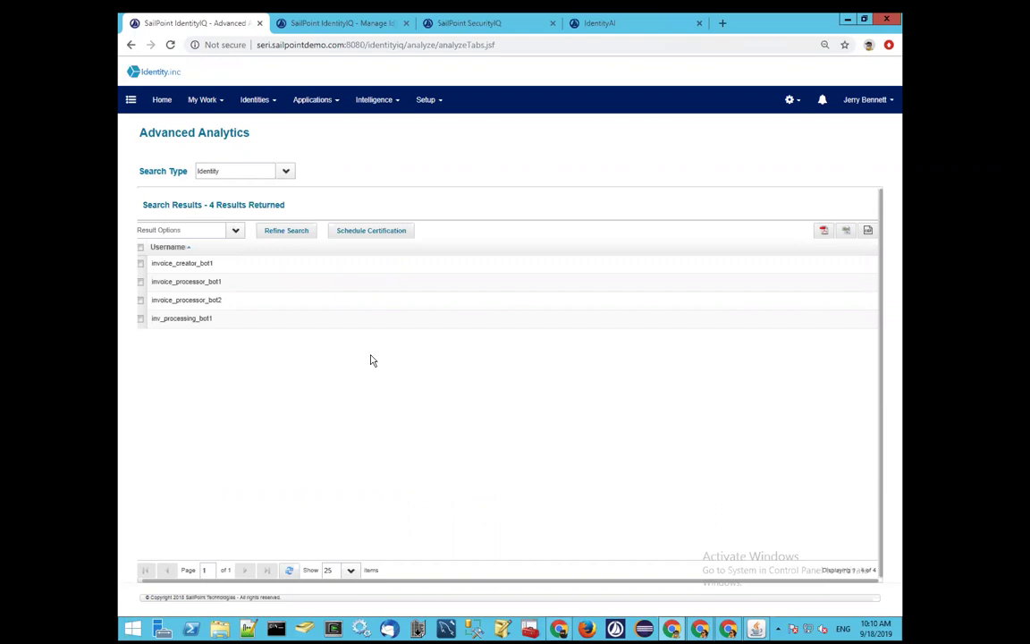
# Return to the home page and open the identity details of inv_processing bot1.
pyautogui.click(162, 103)
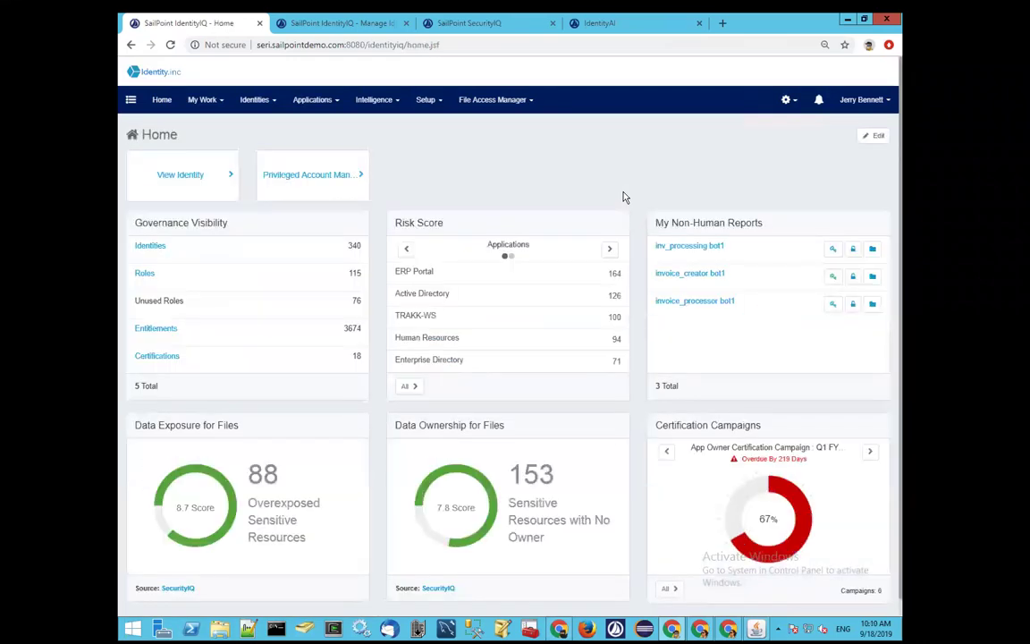
pyautogui.click(705, 252)
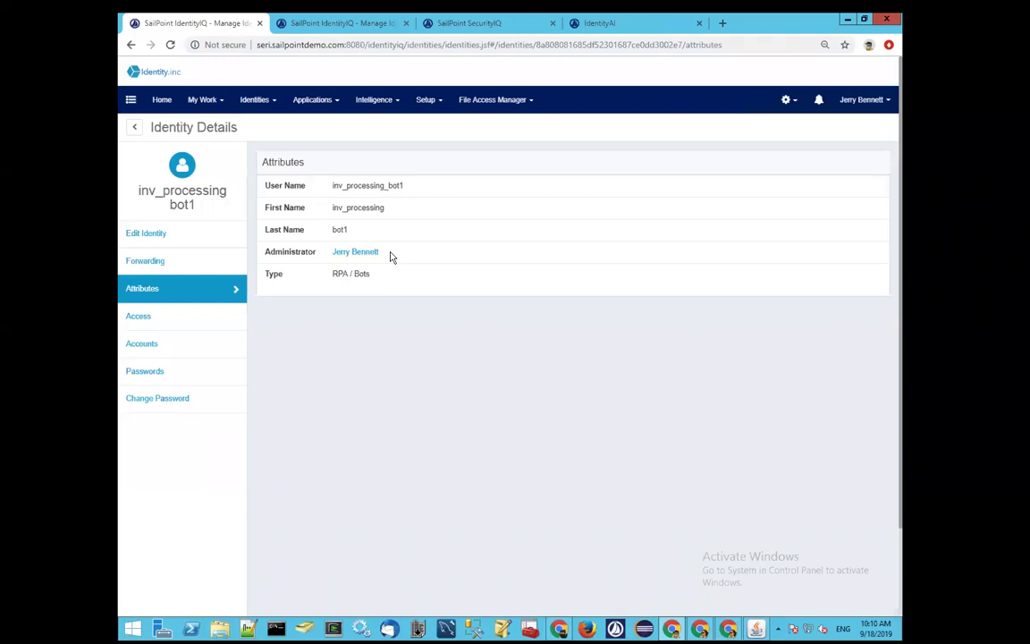
# Switch back to the PowerPoint slideshow and advance to the Partnerships slide.
pyautogui.press('super+Tab')
pyautogui.press('Escape')
pyautogui.press('super+Tab')
pyautogui.press('super+Tab')
pyautogui.press('super+Tab')
pyautogui.press('Escape')
pyautogui.press('super+Tab')
pyautogui.press('super+Tab')
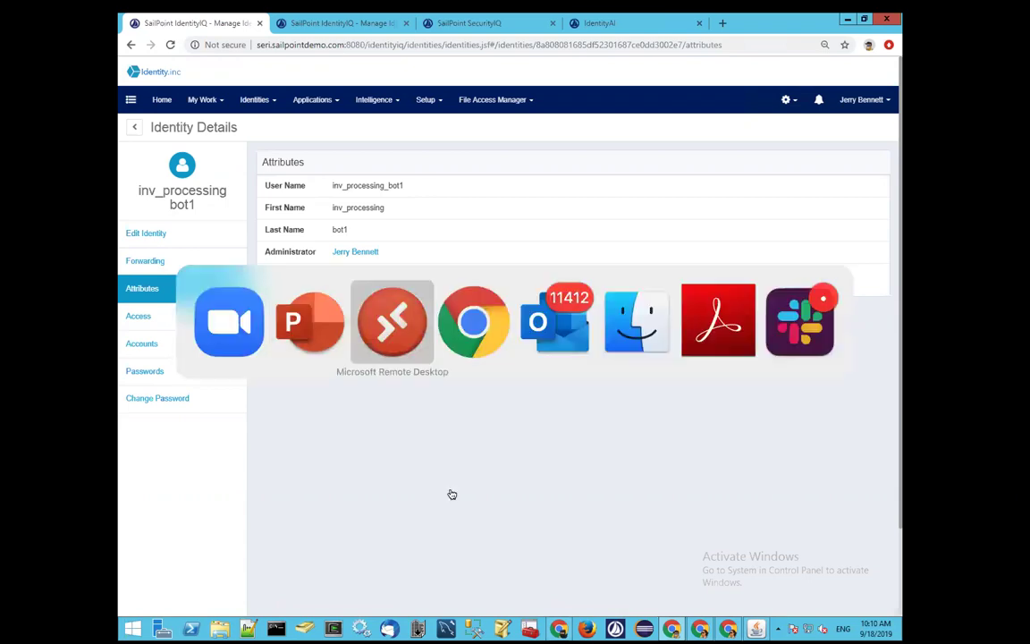
pyautogui.press('super+Tab')
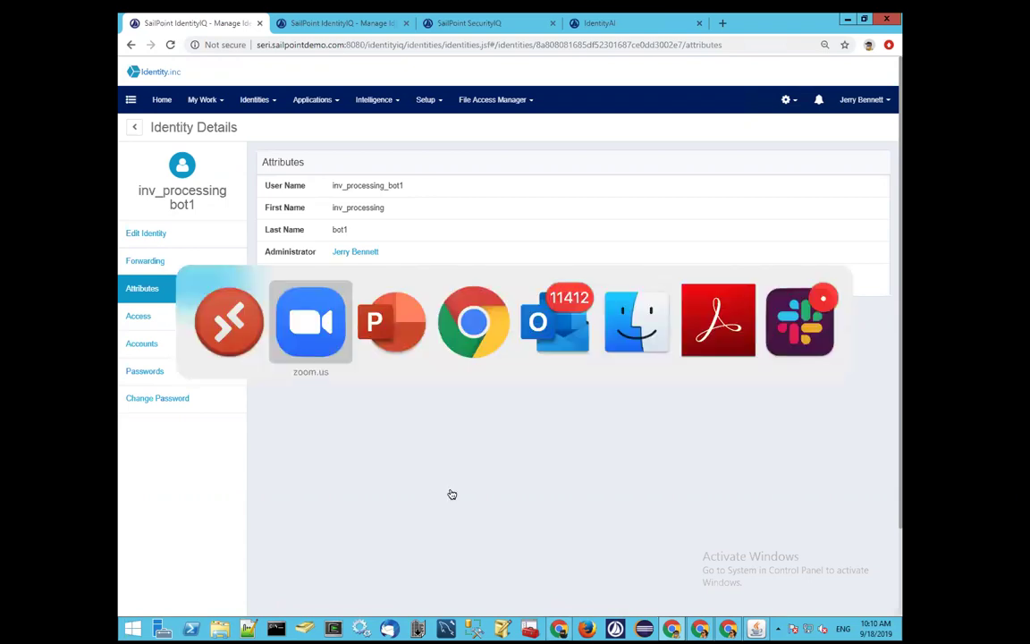
pyautogui.press('super+Tab')
pyautogui.press('super+Tab')
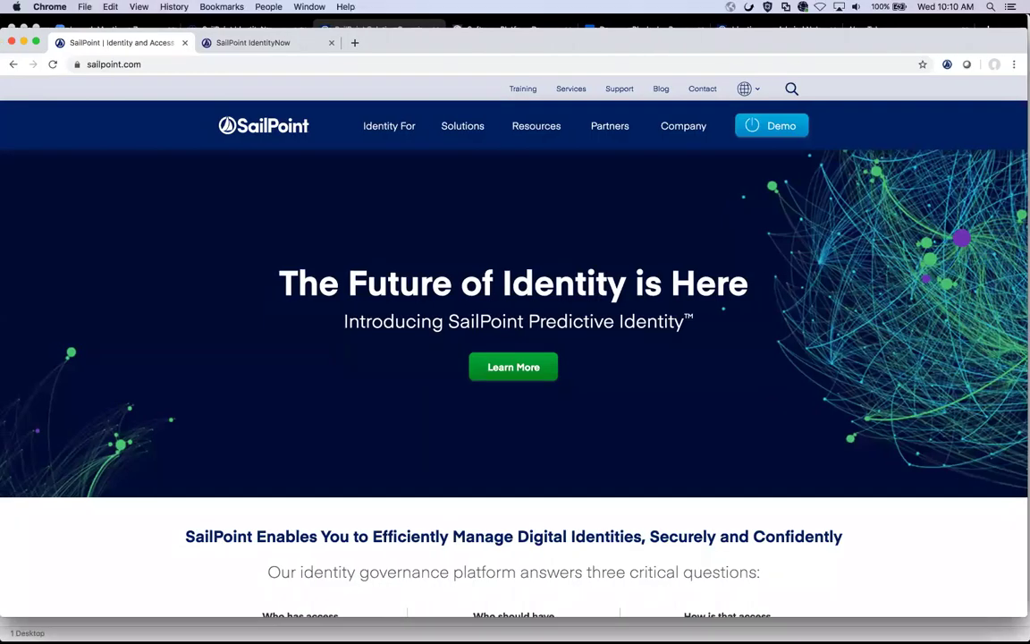
pyautogui.moveTo(487, 626)
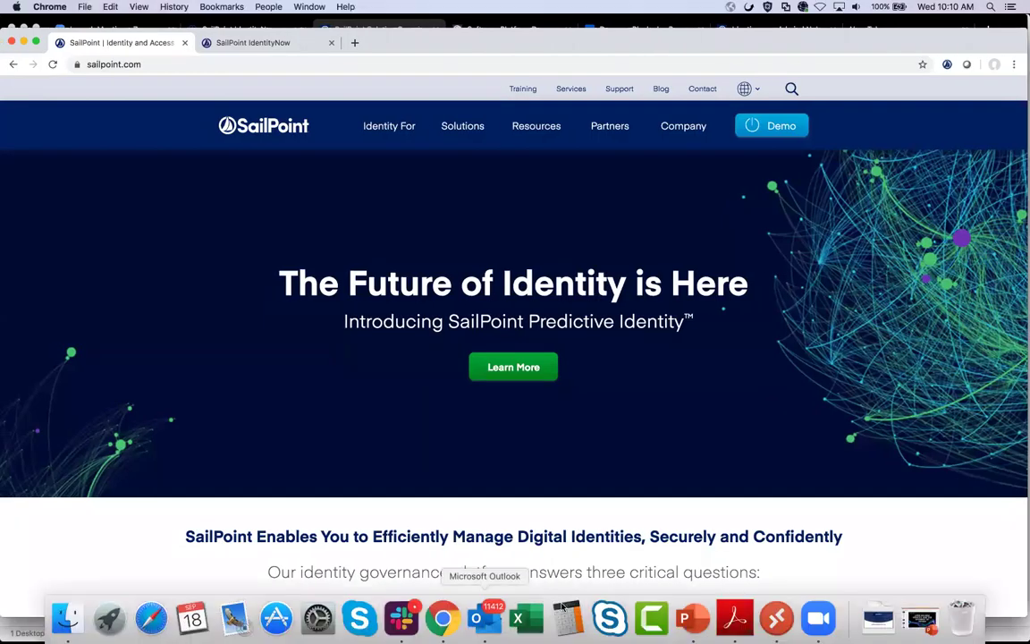
pyautogui.click(702, 624)
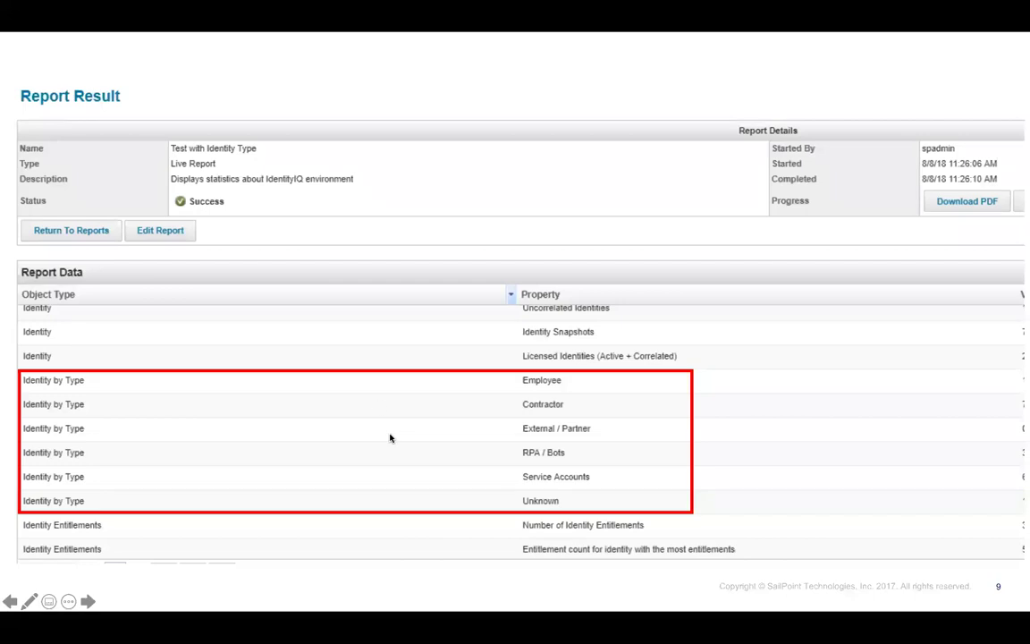
pyautogui.click(380, 218)
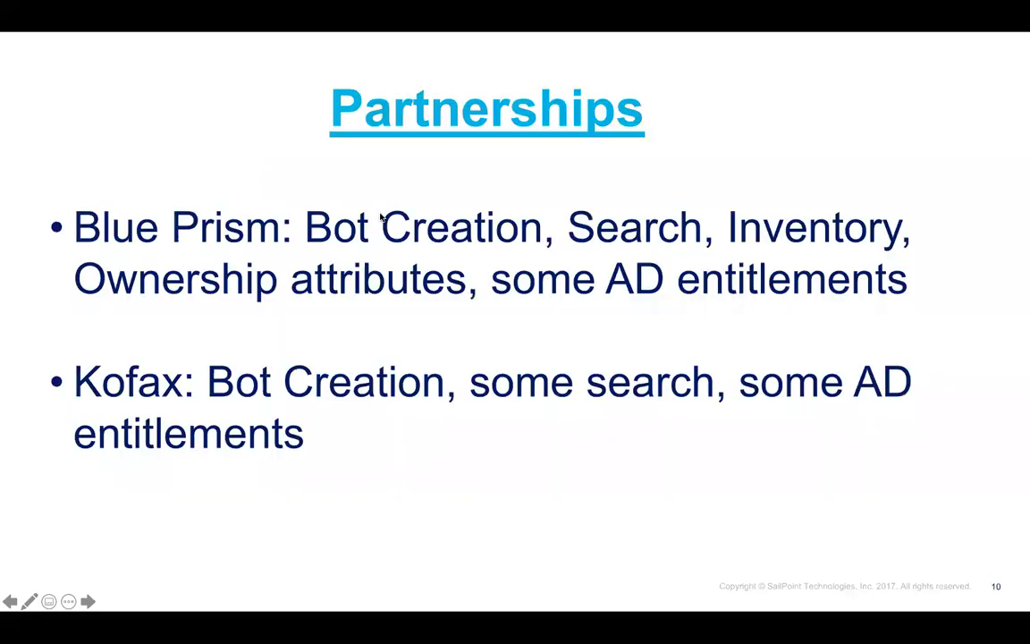